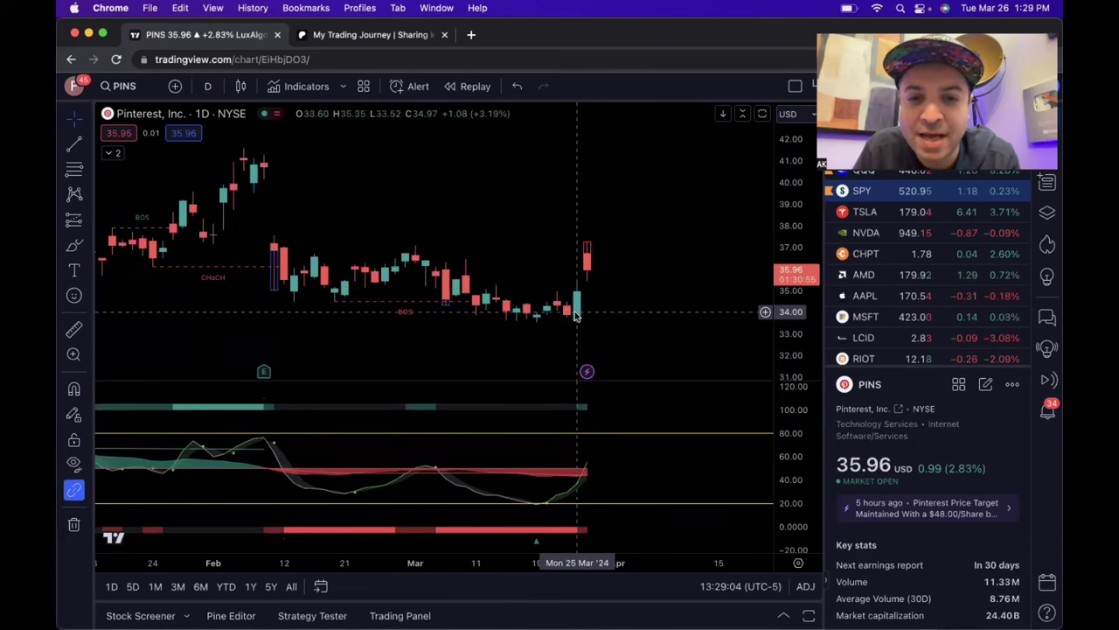
Switch to the 'My Trading Journey' Patreon tab showing the PINS $36 Call at +$890.00.
left_click(404, 44)
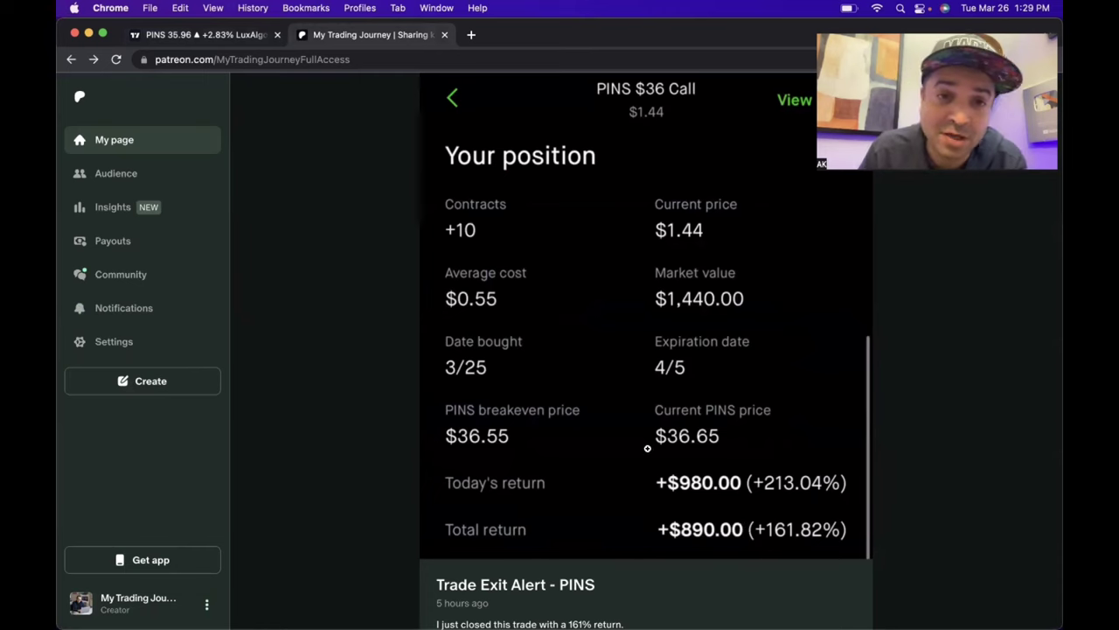
left_click(229, 34)
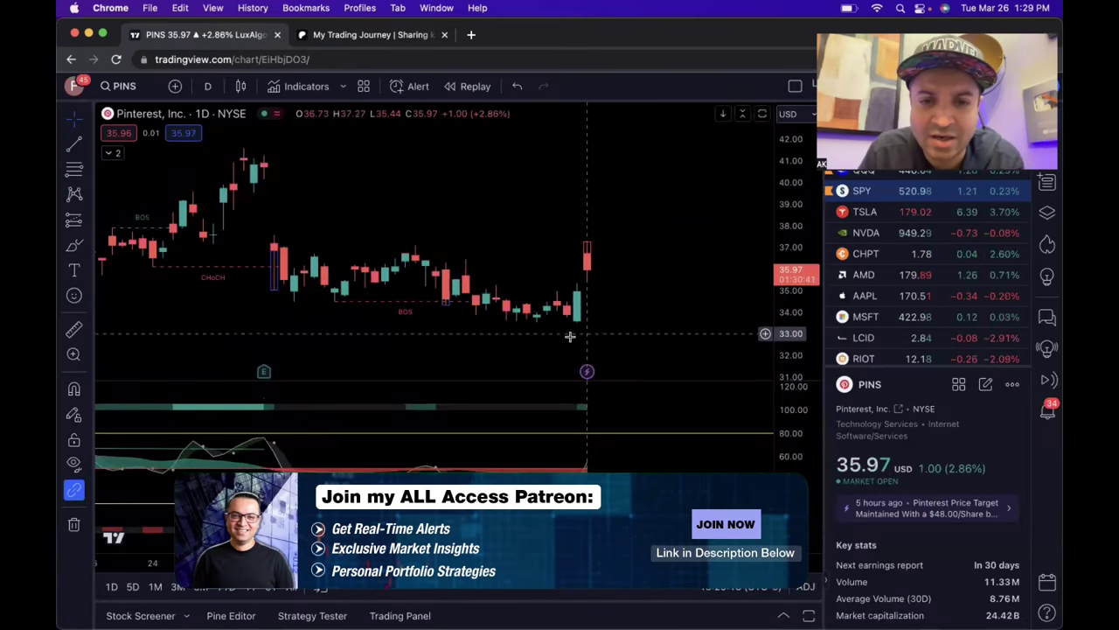
left_click(385, 35)
scroll(495, 315, "down", 3)
scroll(496, 315, "down", 10)
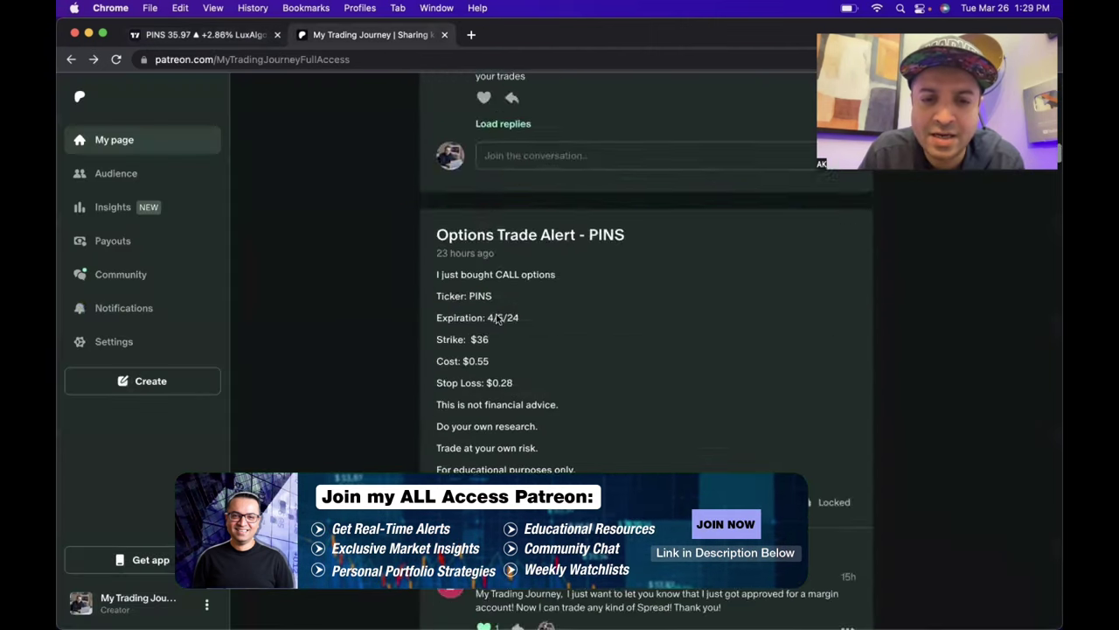
scroll(496, 316, "up", 4)
scroll(496, 318, "down", 2)
scroll(497, 317, "up", 1)
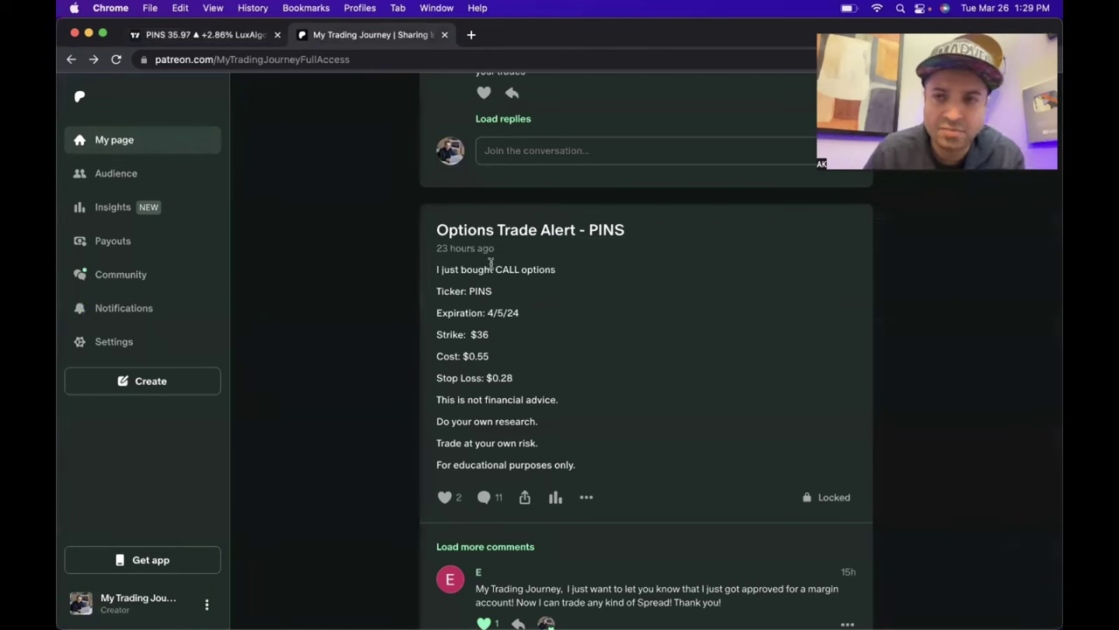
scroll(494, 262, "up", 10)
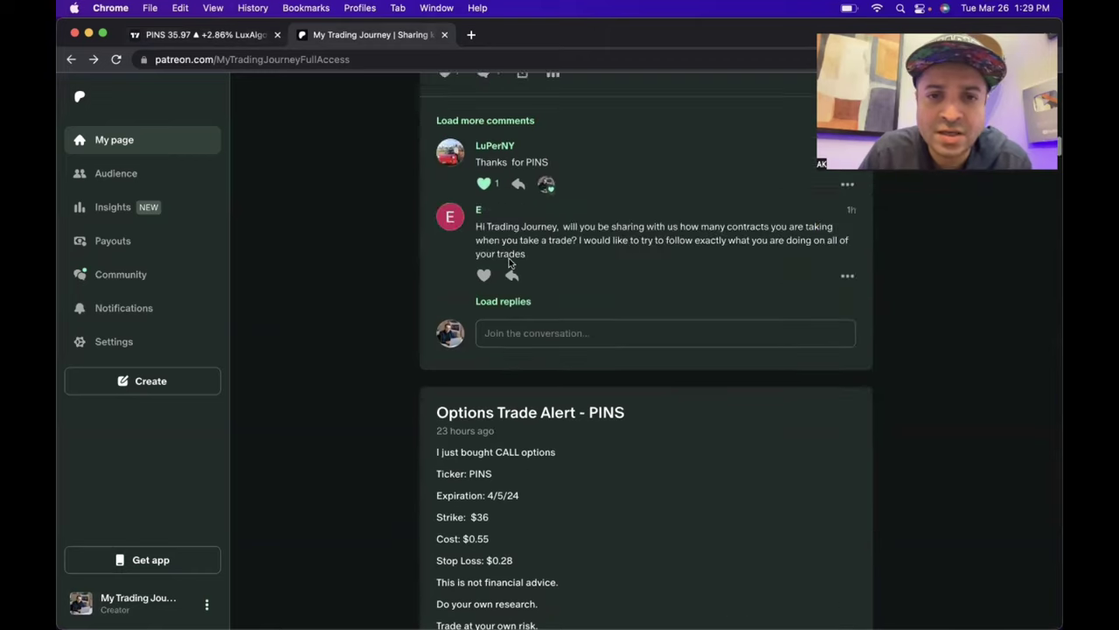
scroll(508, 257, "up", 3)
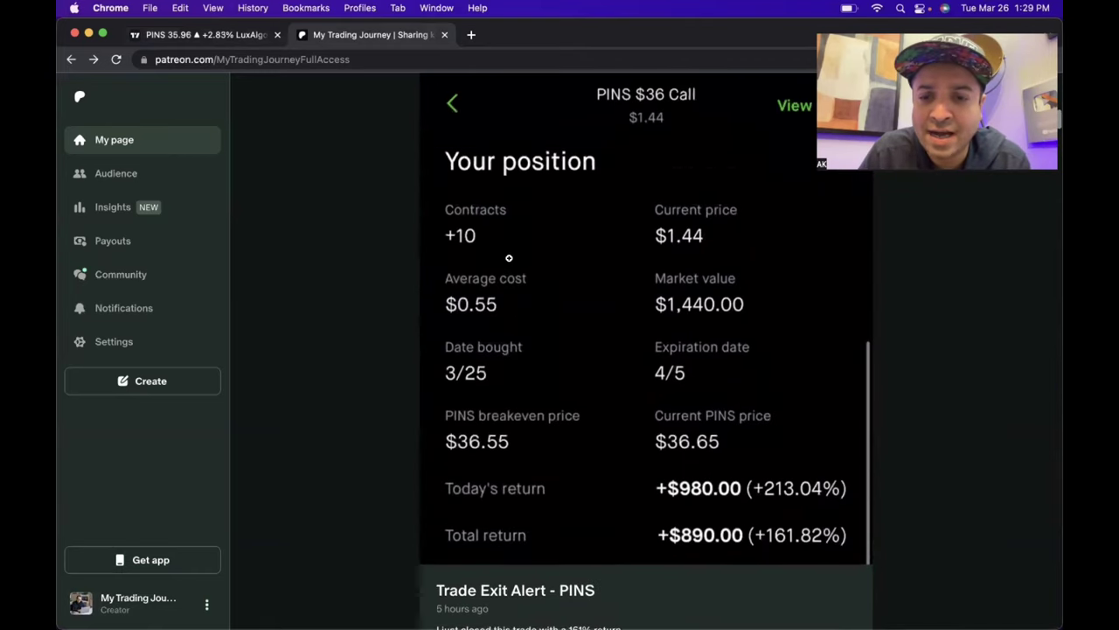
scroll(507, 253, "down", 3)
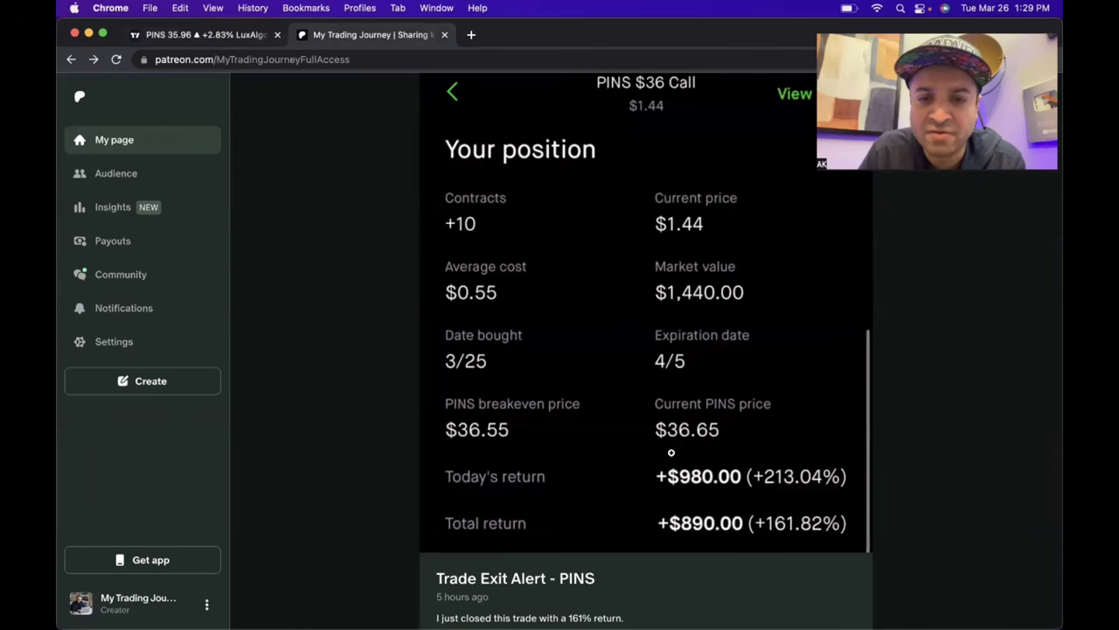
scroll(532, 412, "down", 8)
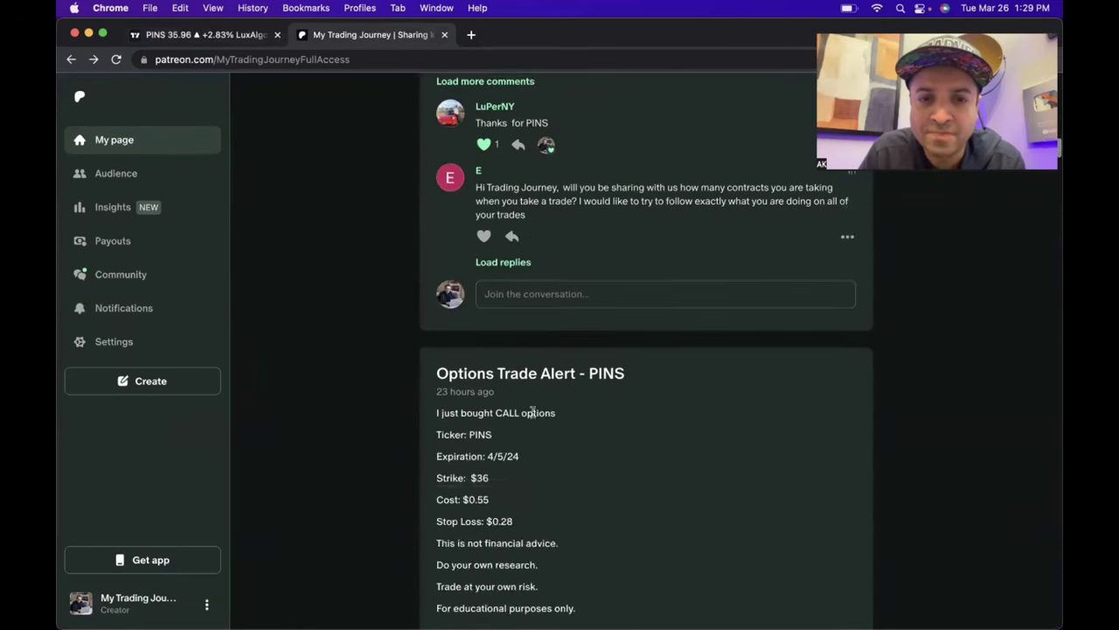
scroll(532, 411, "up", 5)
scroll(533, 412, "down", 1)
scroll(532, 412, "down", 10)
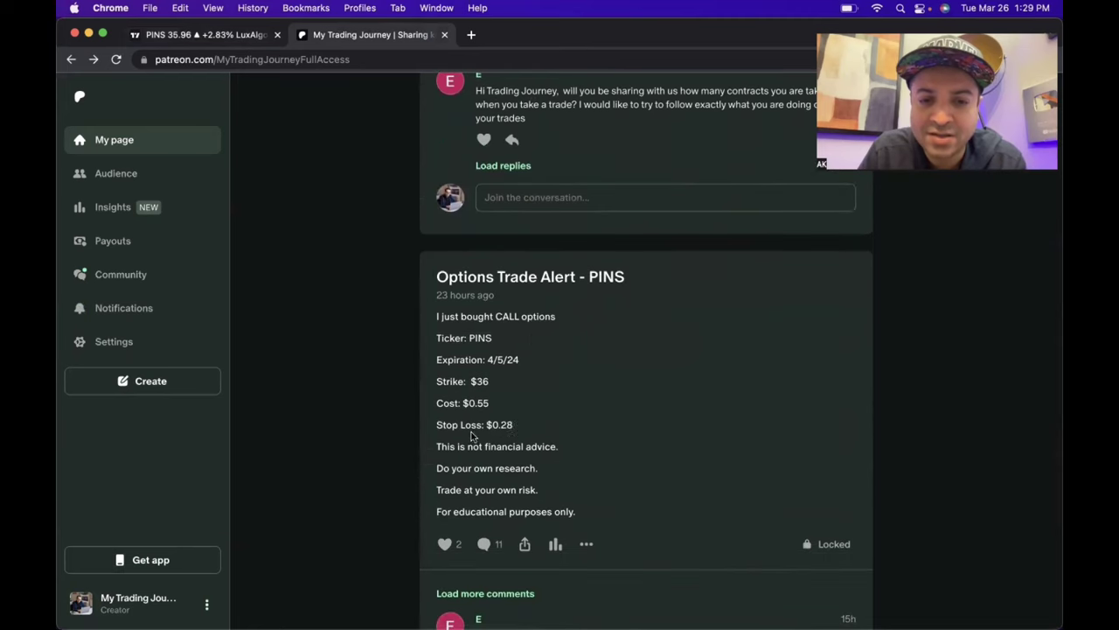
scroll(518, 425, "up", 10)
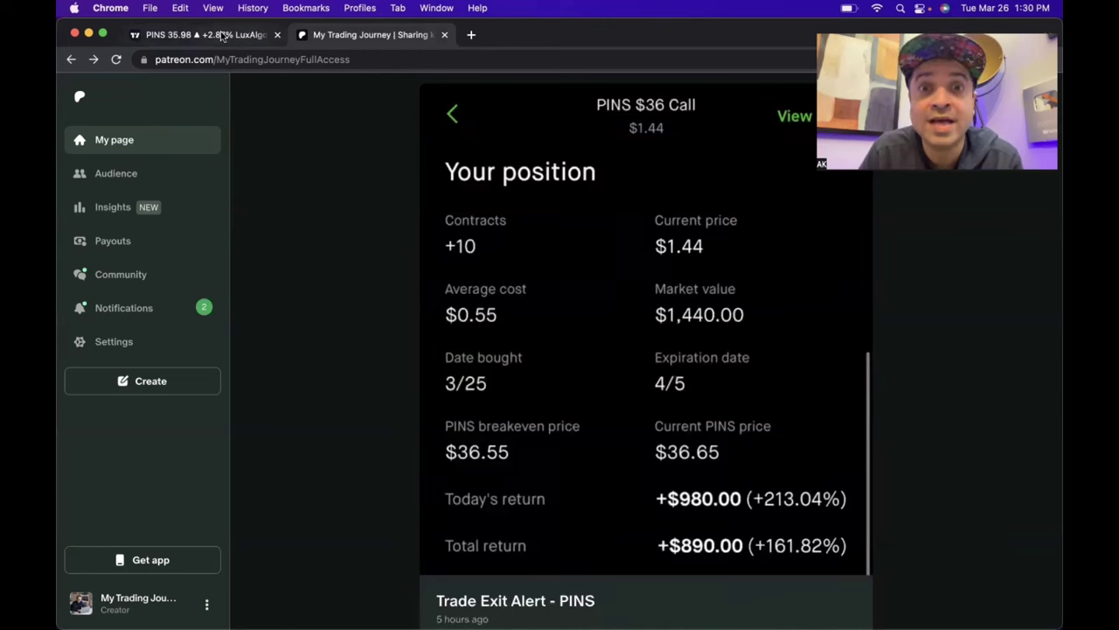
Return to the daily PINS chart and expand, then collapse, its indicator legend.
left_click(221, 35)
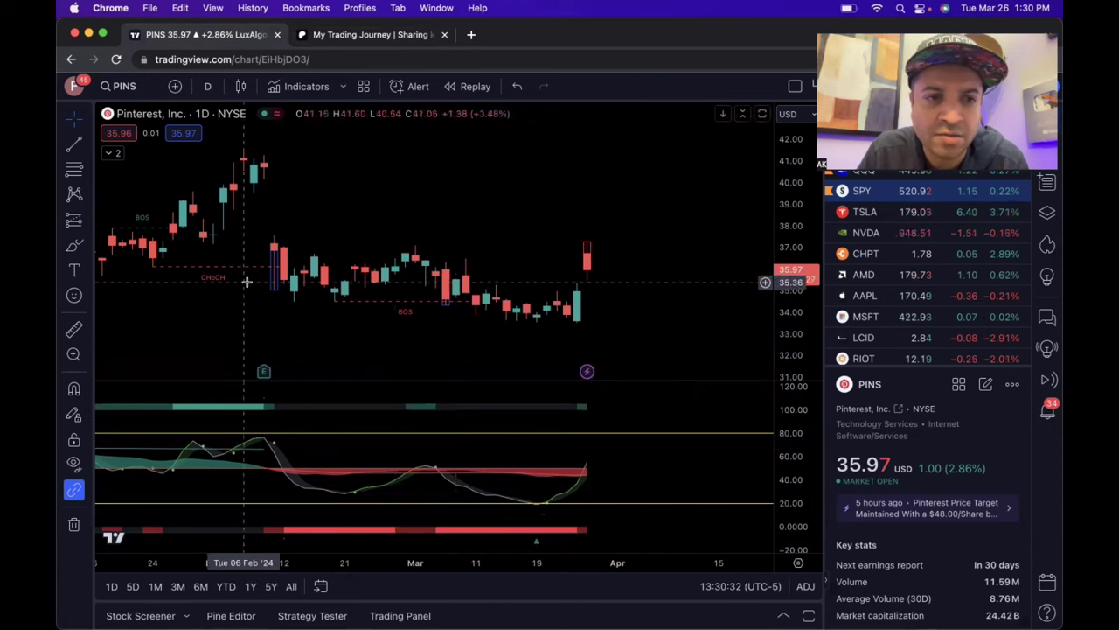
left_click(112, 153)
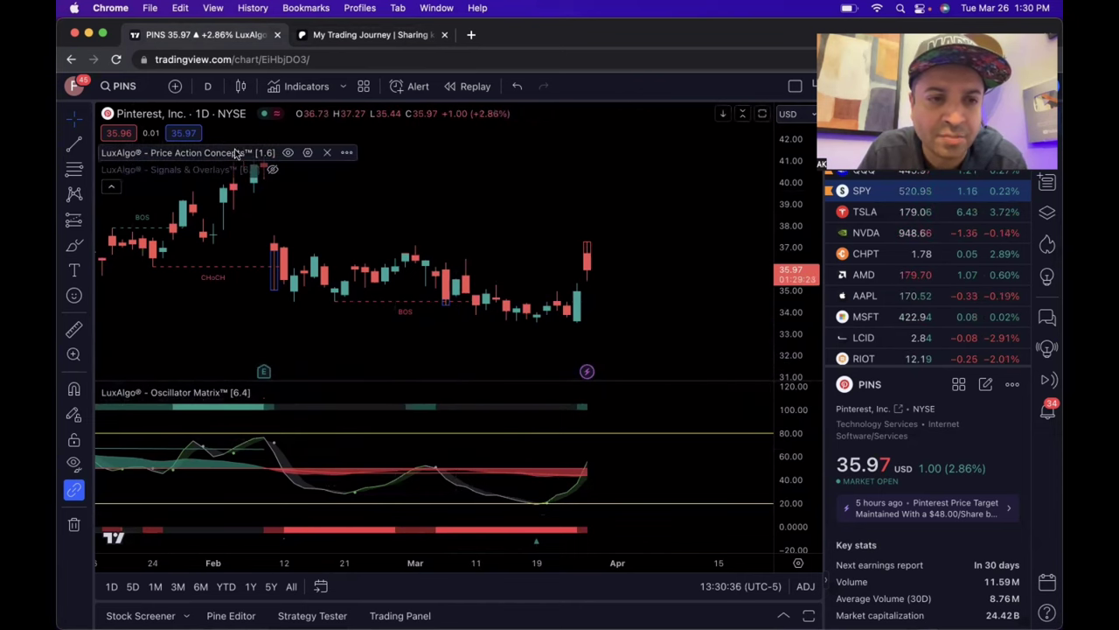
left_click(112, 186)
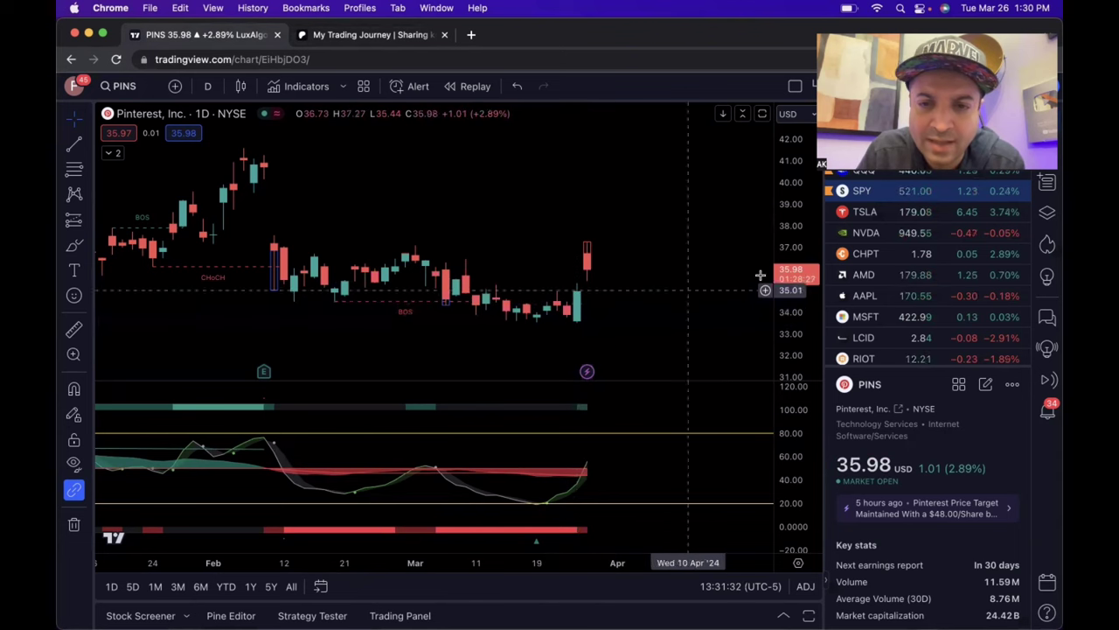
Zoom the daily PINS chart to frame late February through April around the 25 Mar jump.
scroll(715, 287, "down", 1)
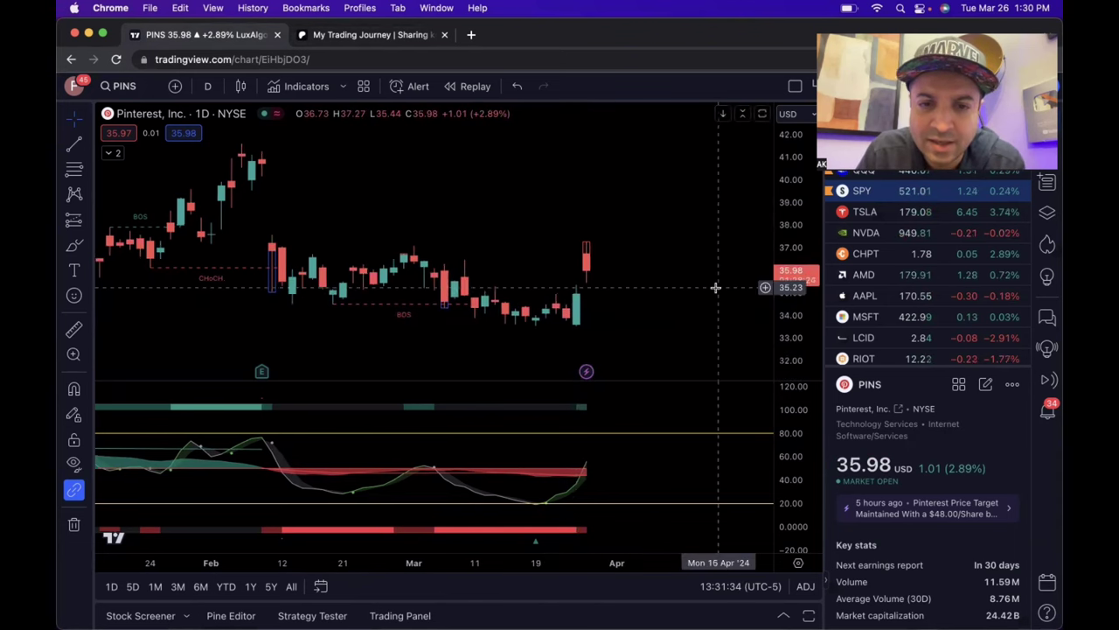
scroll(715, 287, "up", 5)
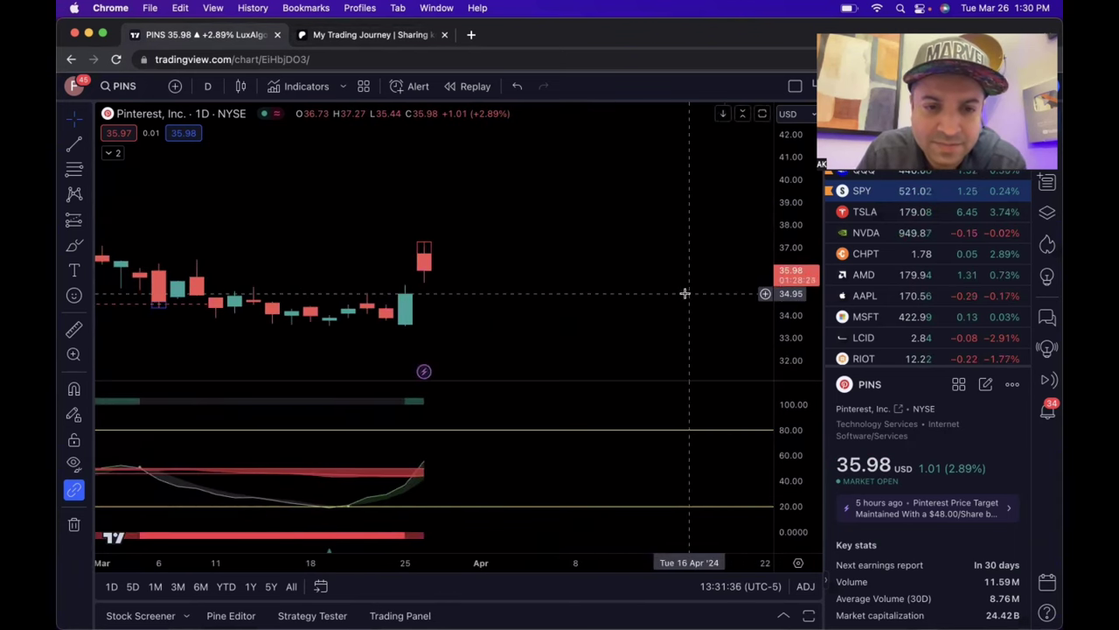
scroll(684, 293, "left", 3)
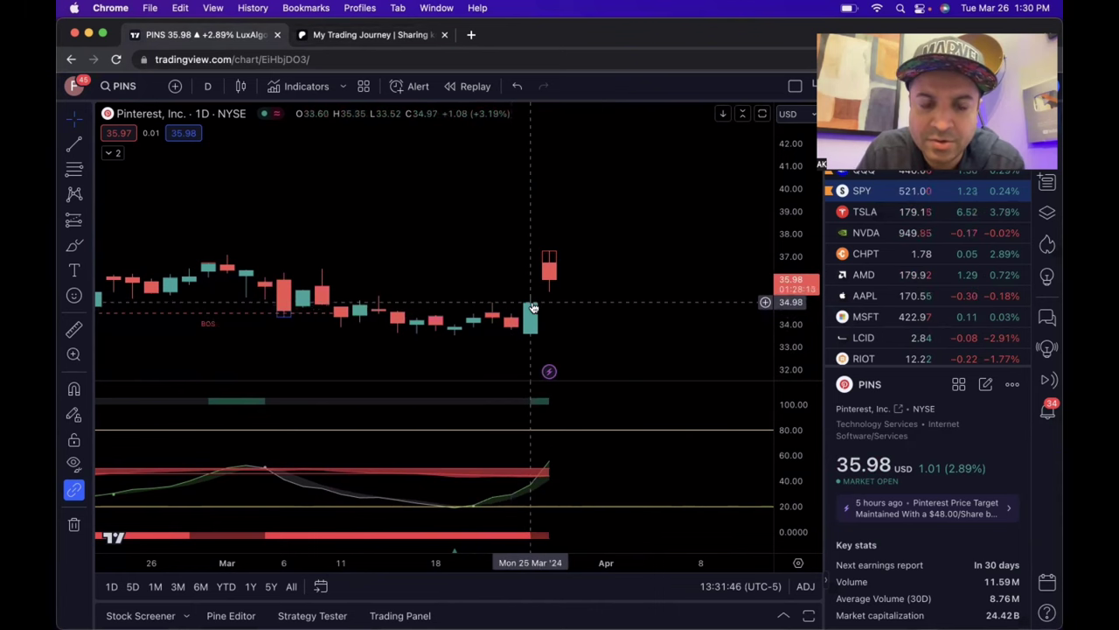
scroll(594, 293, "left", 2)
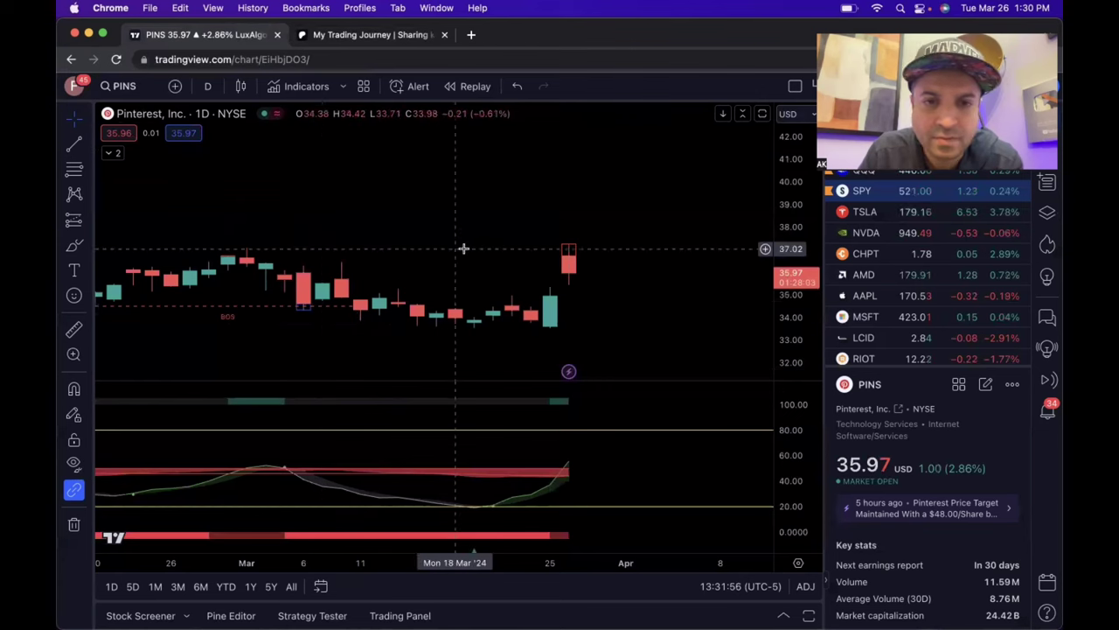
Show PINS in 5-minute candles on the 25 Mar afternoon move, then return to the Patreon card.
left_click(210, 86)
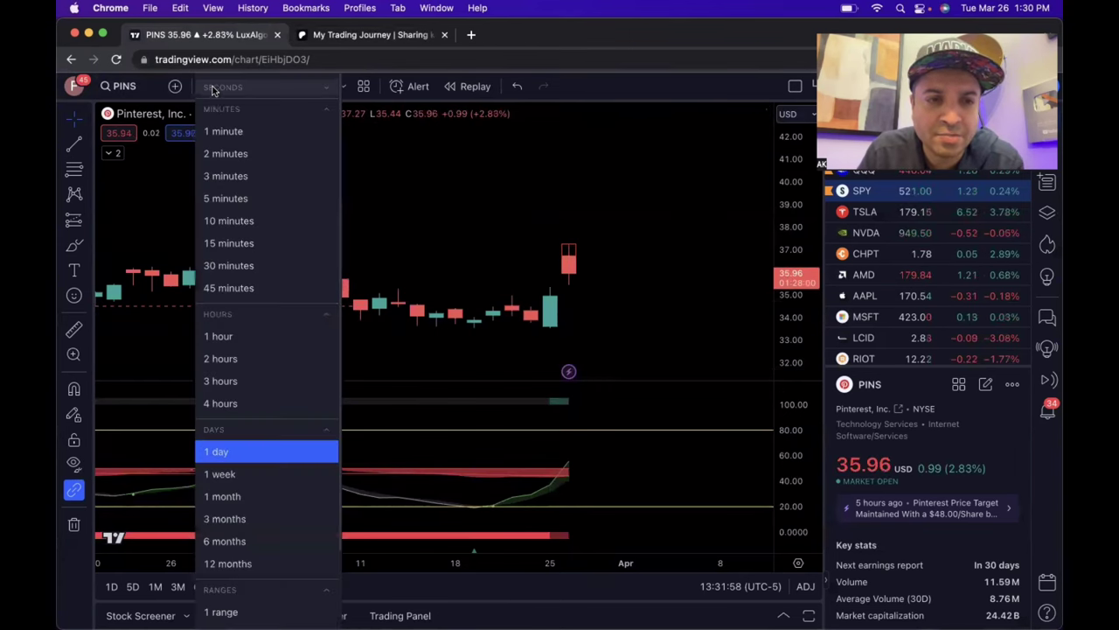
left_click(248, 203)
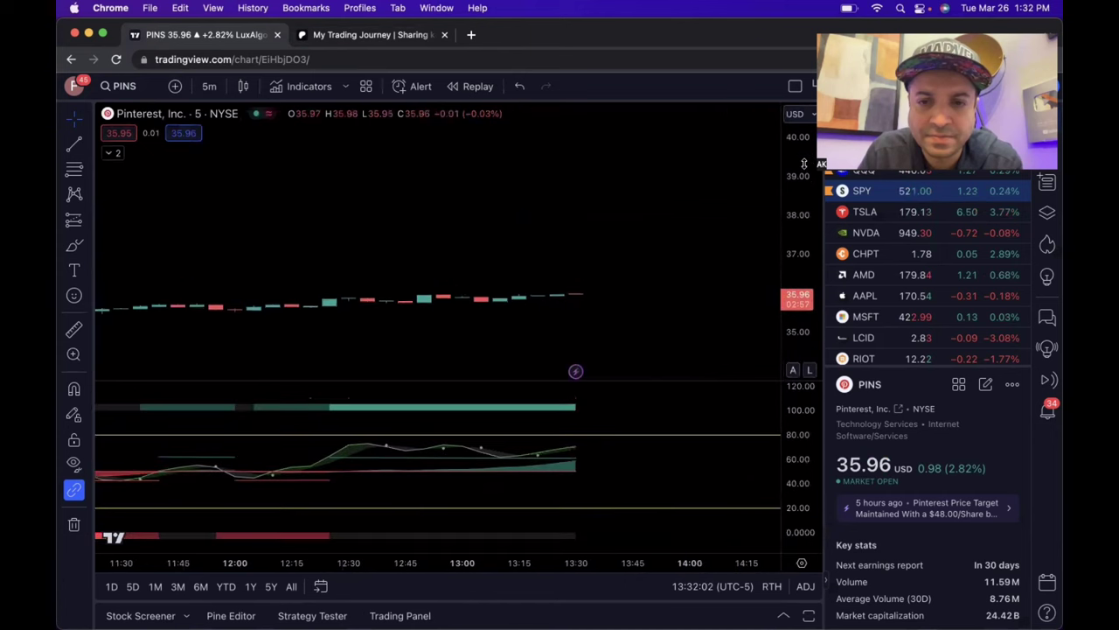
left_click_drag(803, 163, 801, 156)
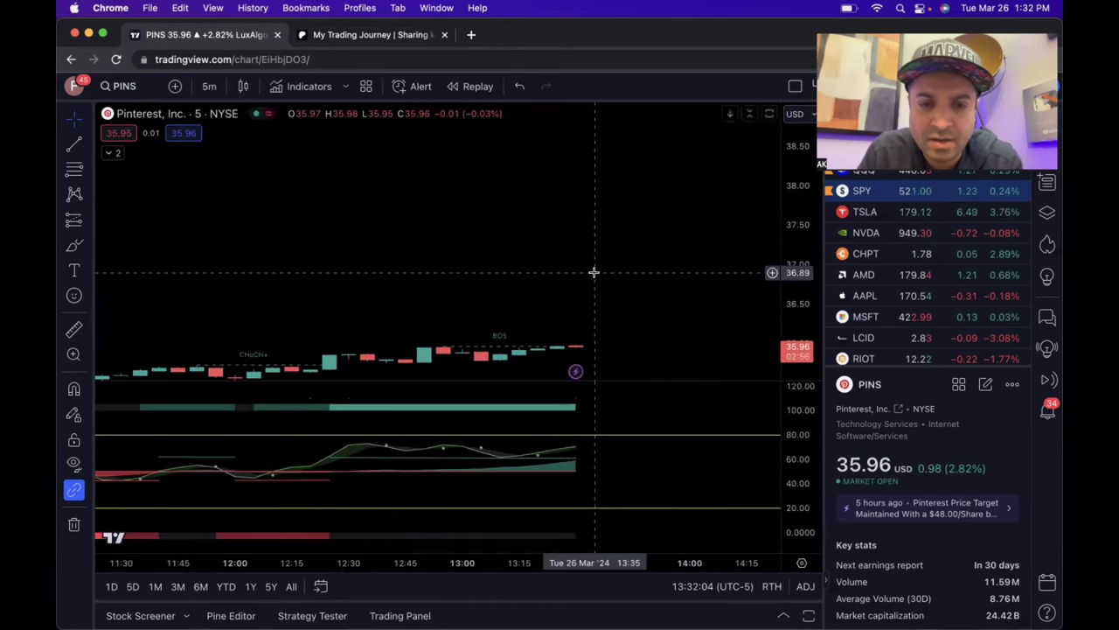
scroll(545, 271, "left", 10)
scroll(545, 270, "left", 5)
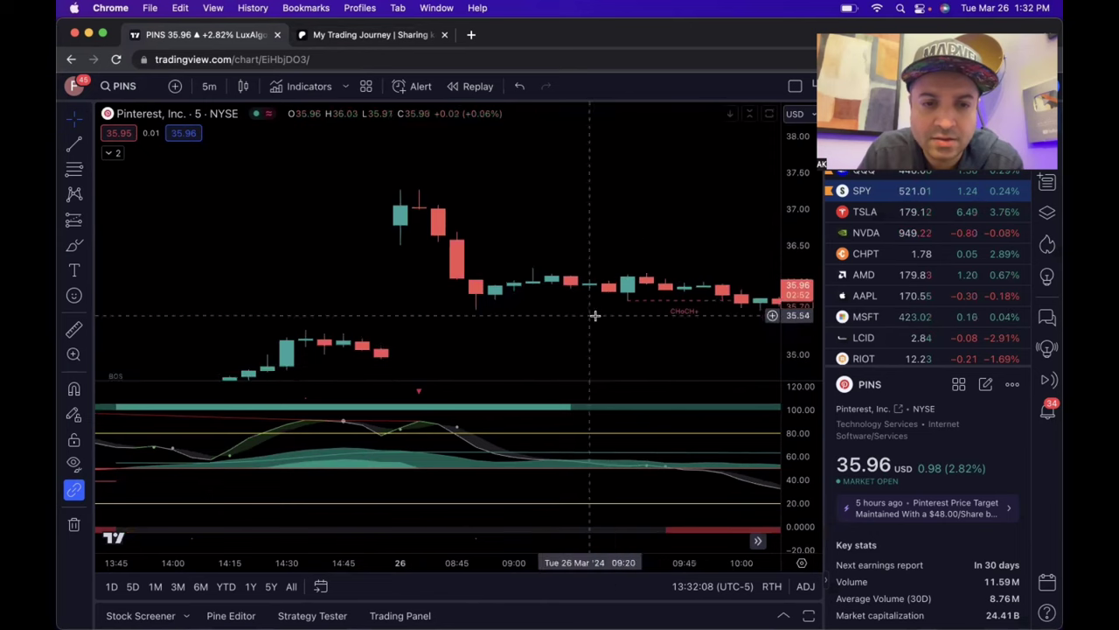
scroll(629, 322, "left", 3)
scroll(602, 330, "left", 2)
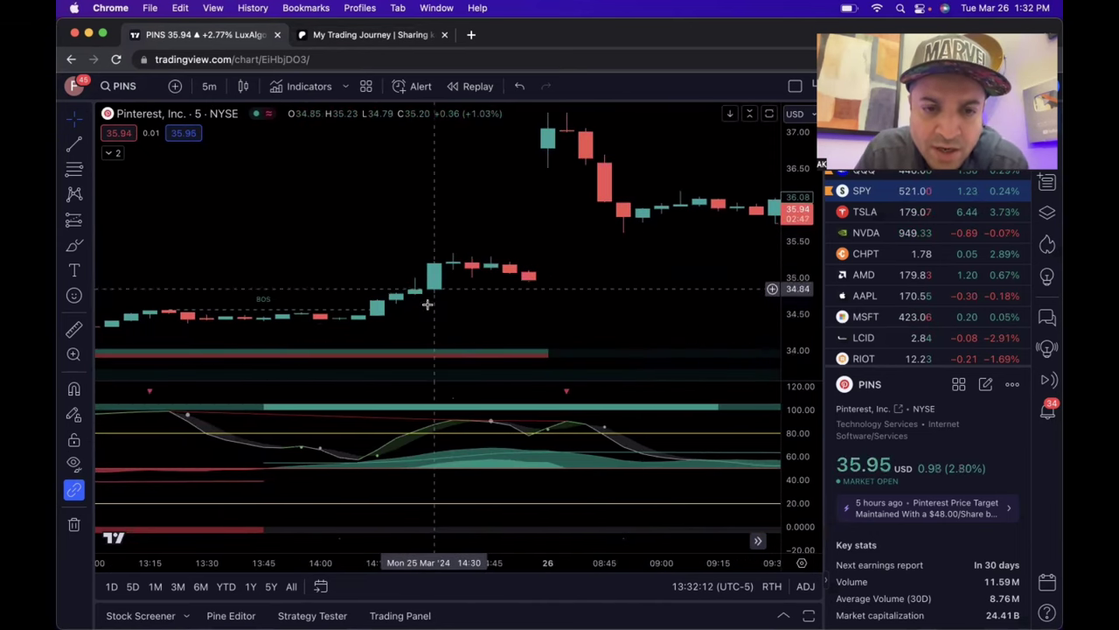
scroll(437, 297, "left", 1)
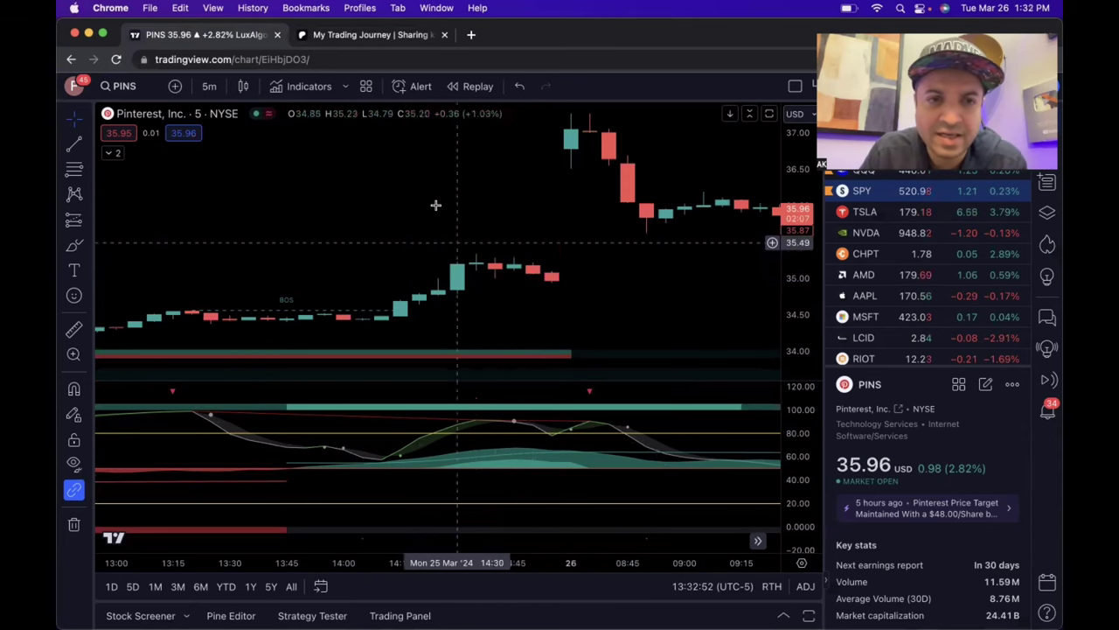
left_click(356, 35)
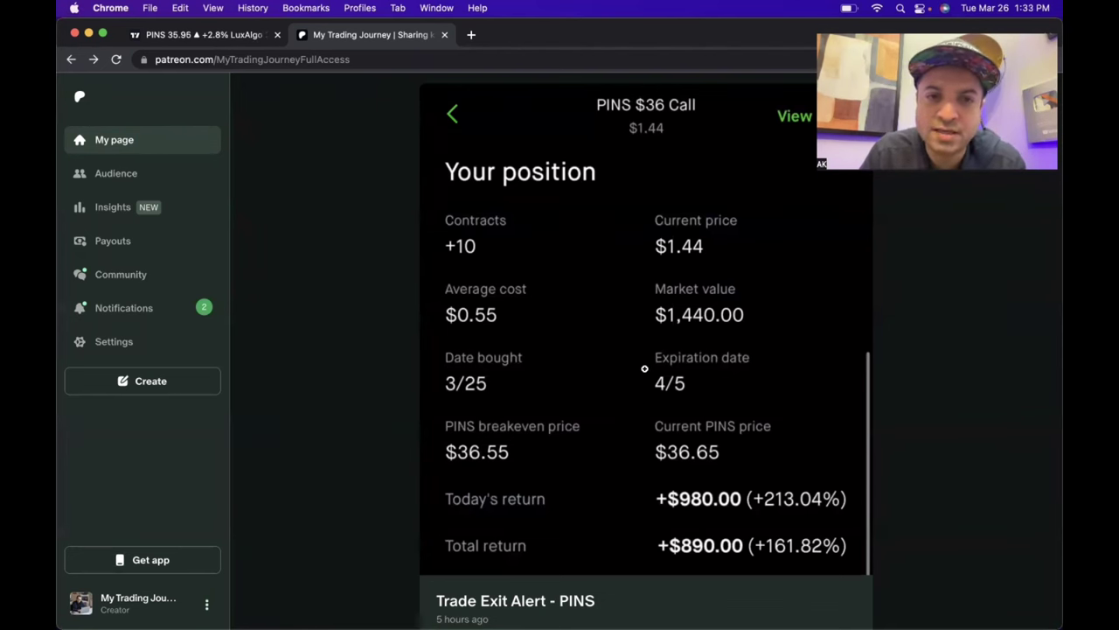
Go back to the 5-minute PINS chart showing the 25 Mar afternoon candles near 35.00.
left_click(212, 35)
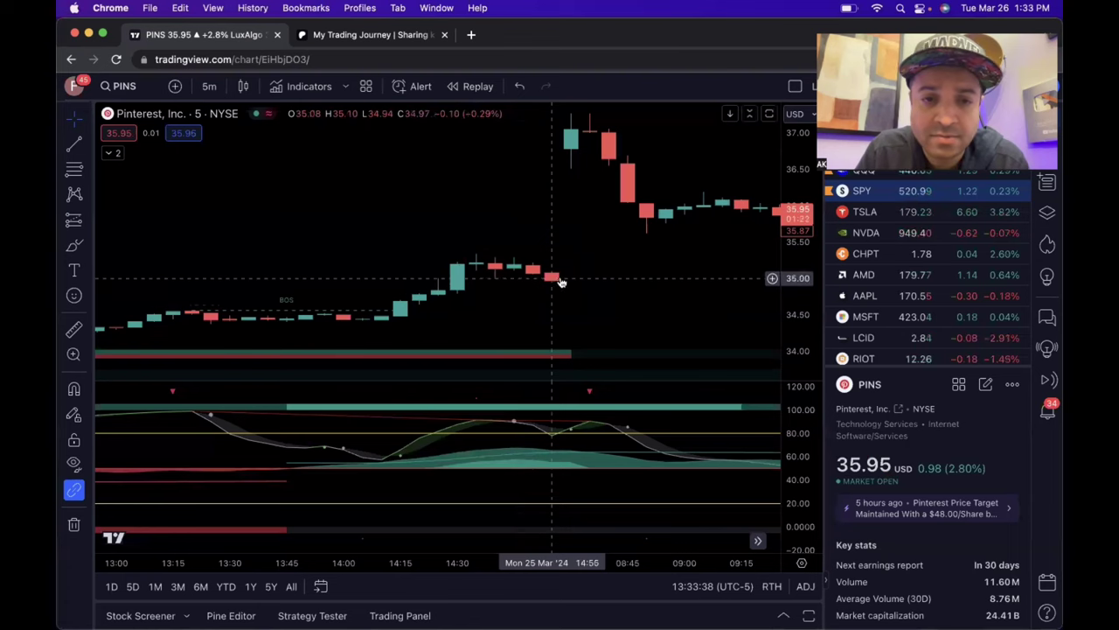
Check the PINS $36 Call screenshot on Patreon, then return to the 5-minute chart.
scroll(612, 271, "right", 1)
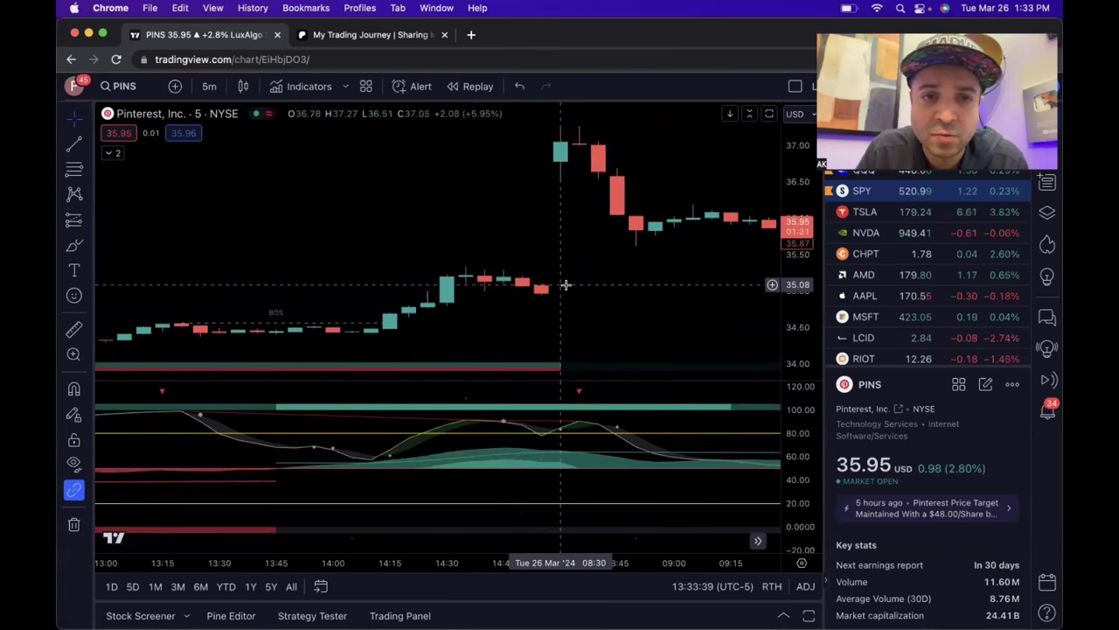
left_click(348, 39)
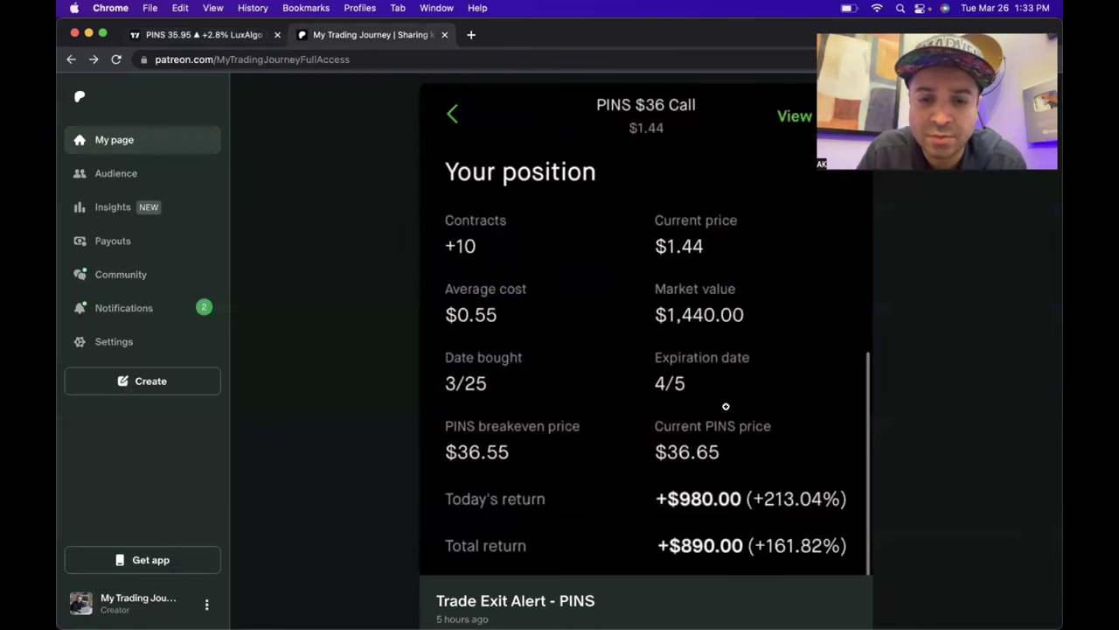
left_click(238, 39)
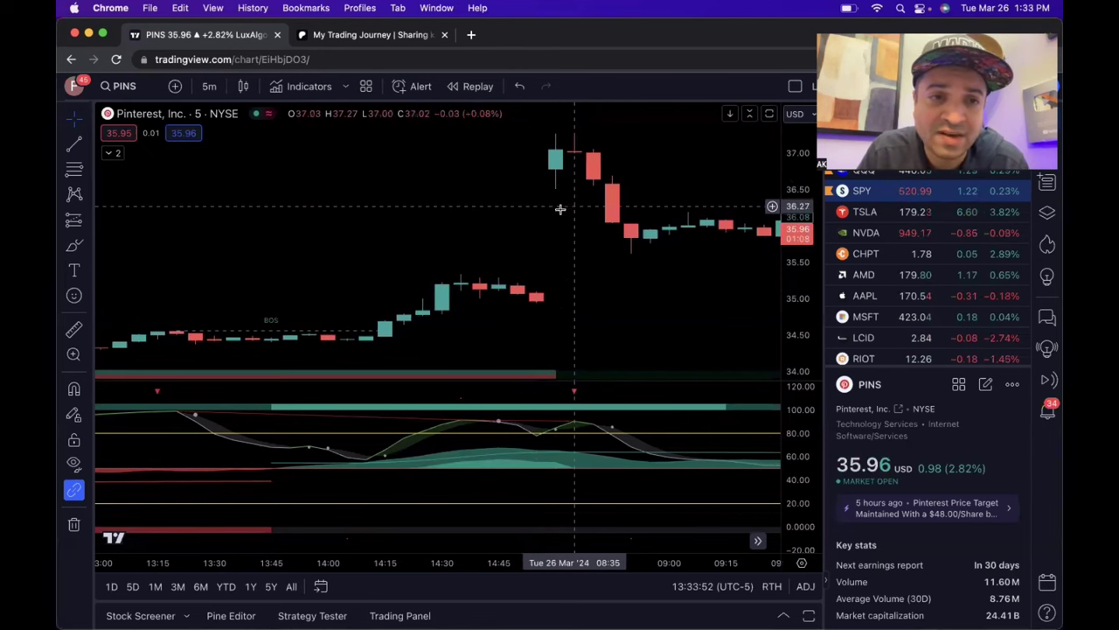
Switch the PINS chart to 3-minute candles.
left_click(210, 88)
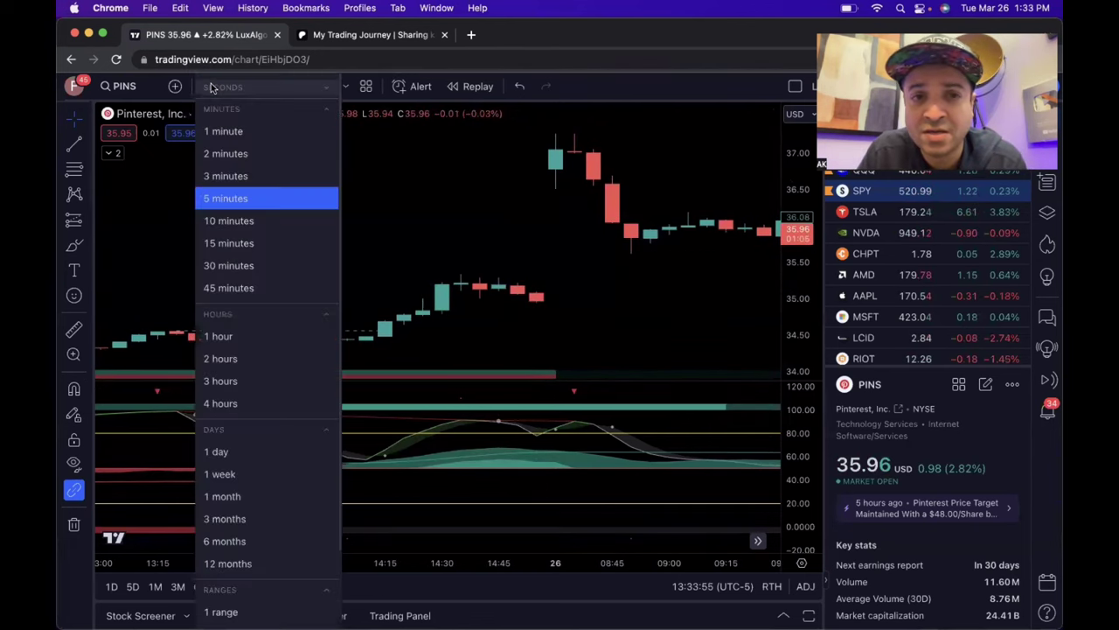
left_click(226, 177)
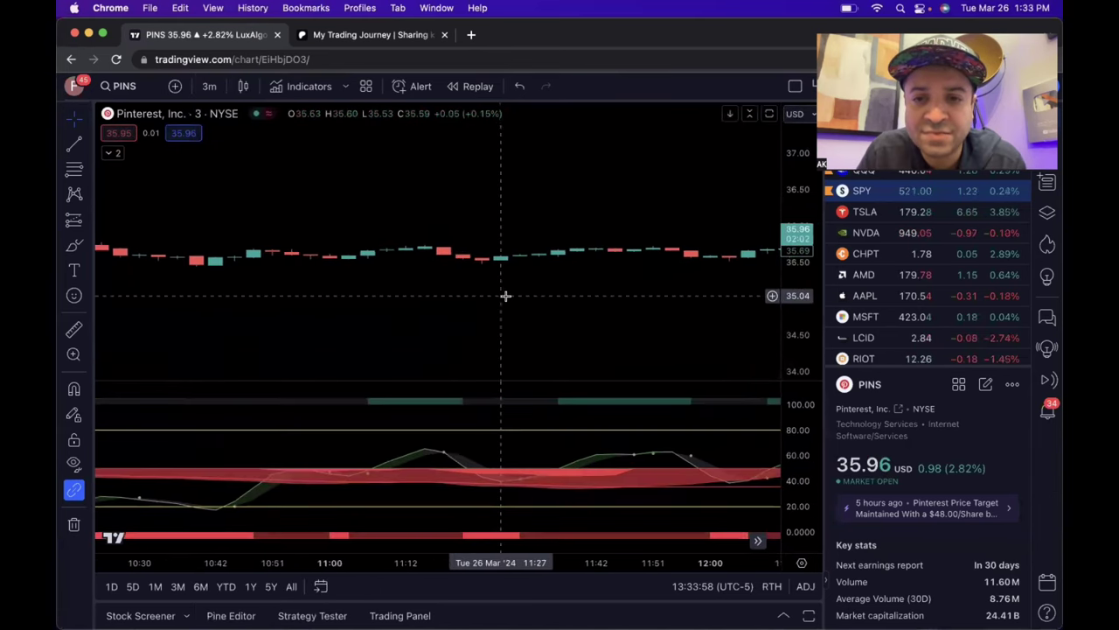
scroll(506, 296, "right", 10)
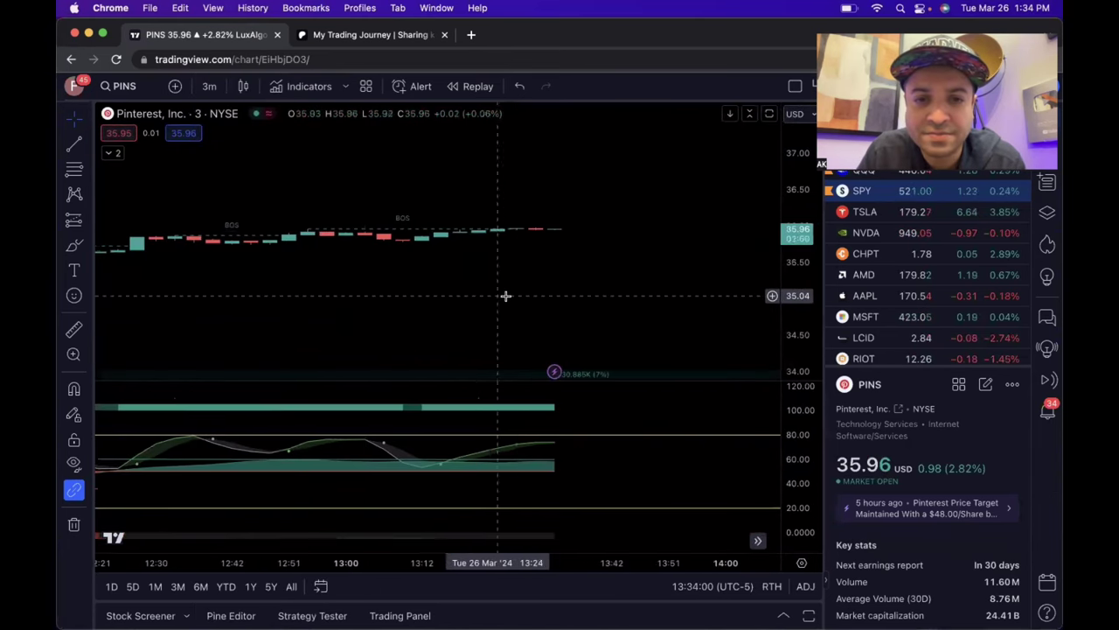
scroll(505, 295, "left", 10)
scroll(505, 296, "left", 10)
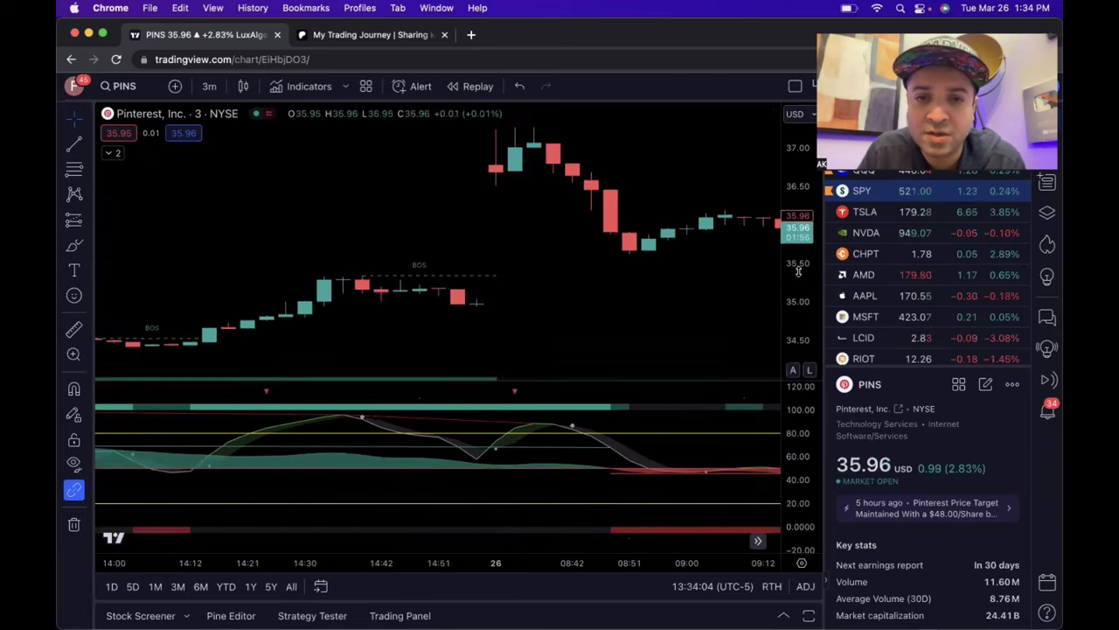
Pan the 3-minute chart to inspect the 26 Mar opening spike topping at 37.24.
left_click_drag(699, 253, 700, 300)
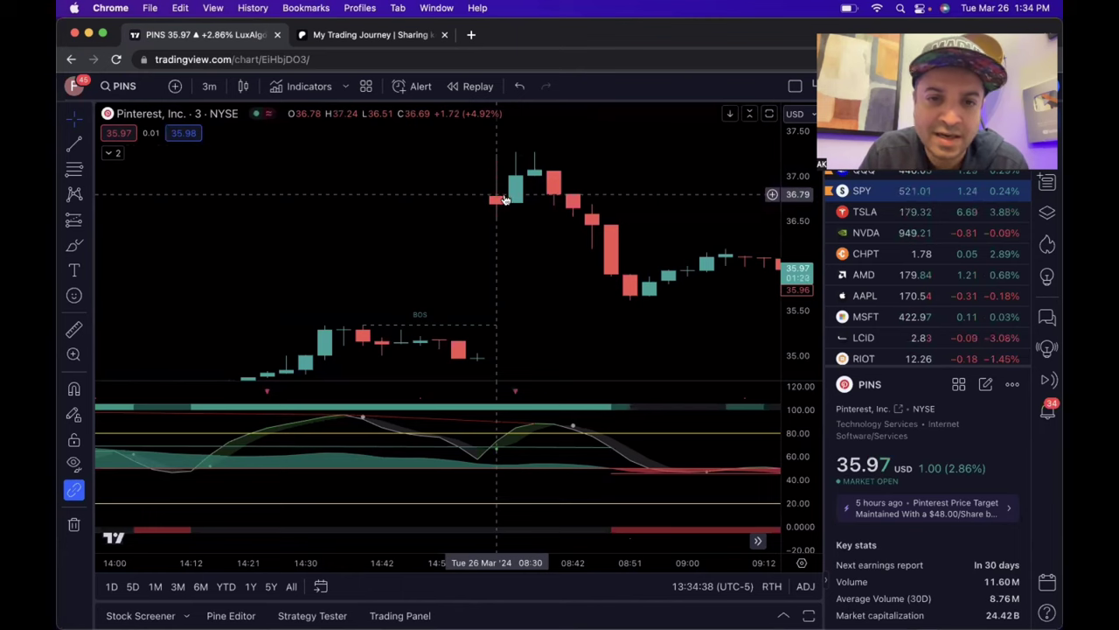
left_click_drag(603, 291, 511, 285)
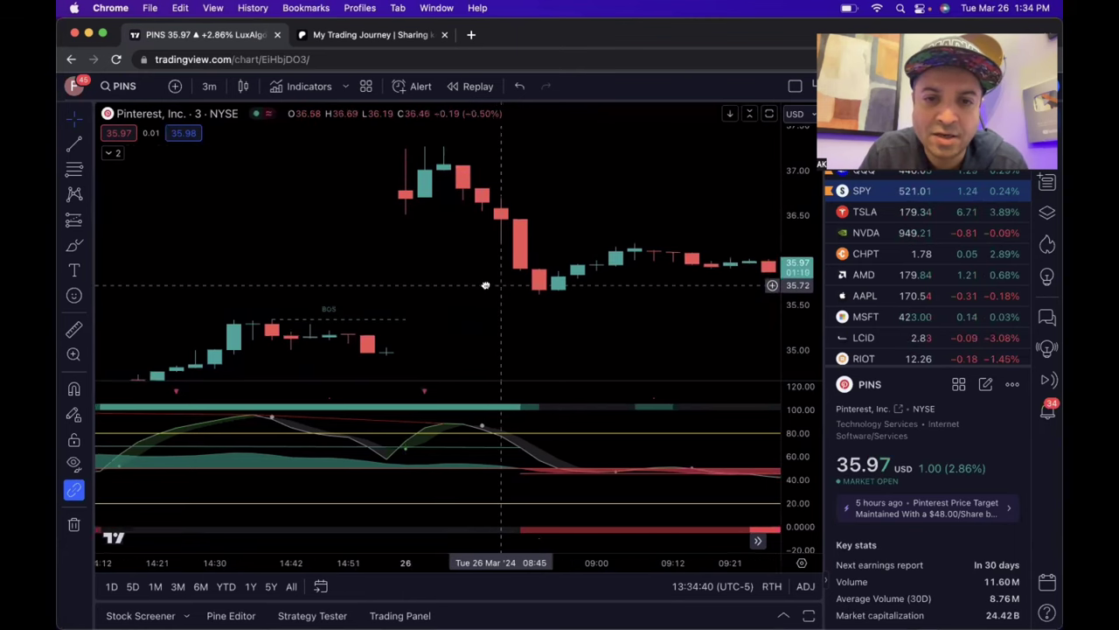
scroll(708, 289, "down", 3)
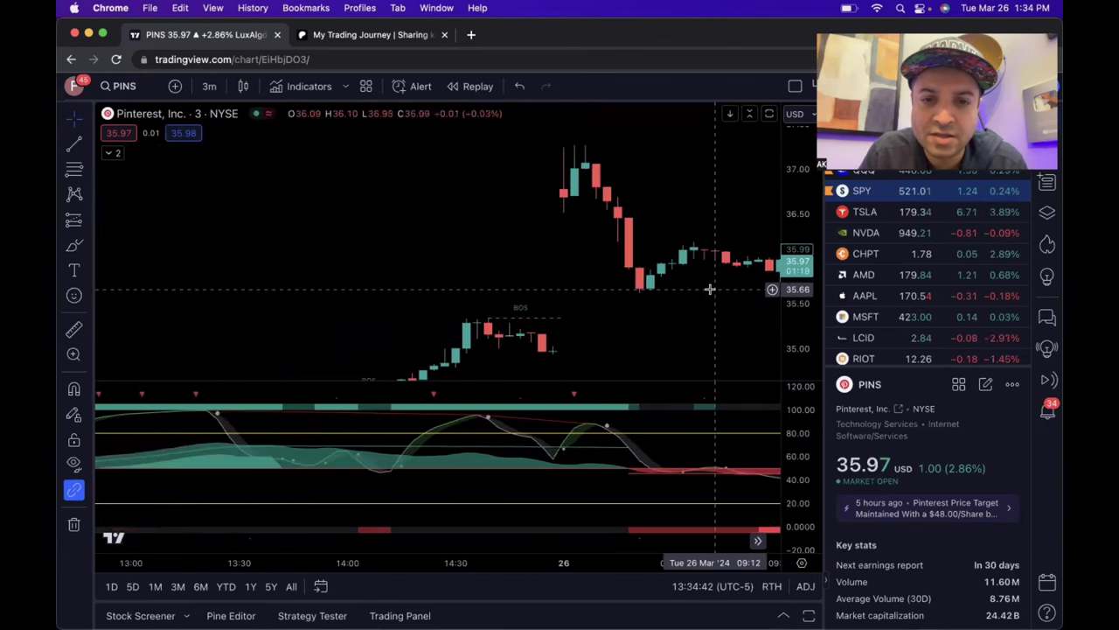
left_click_drag(725, 327, 394, 317)
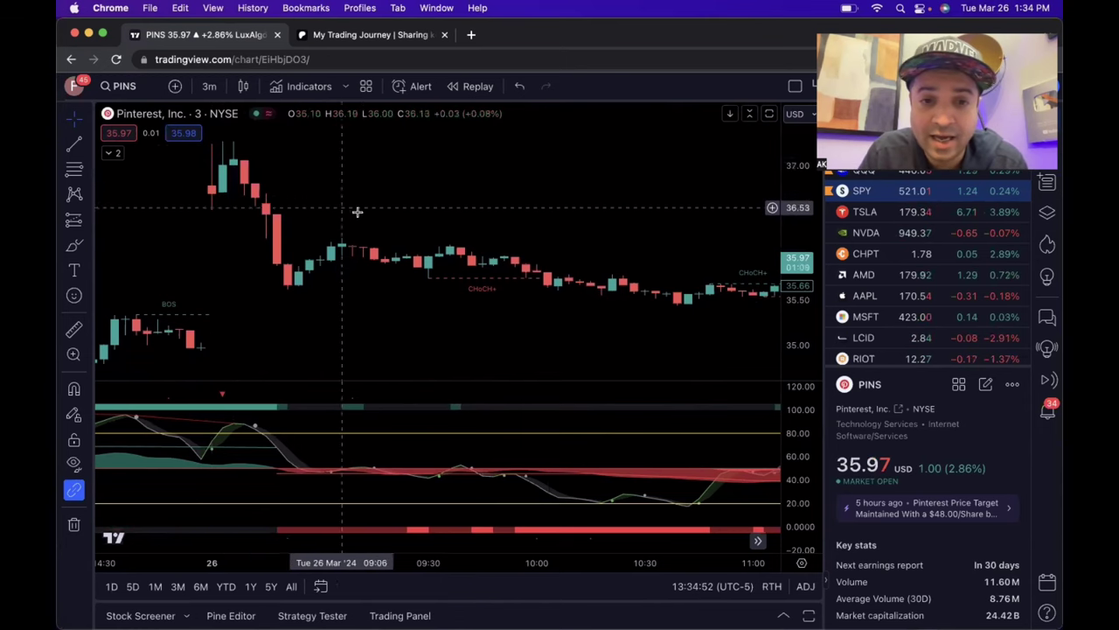
left_click_drag(630, 329, 540, 332)
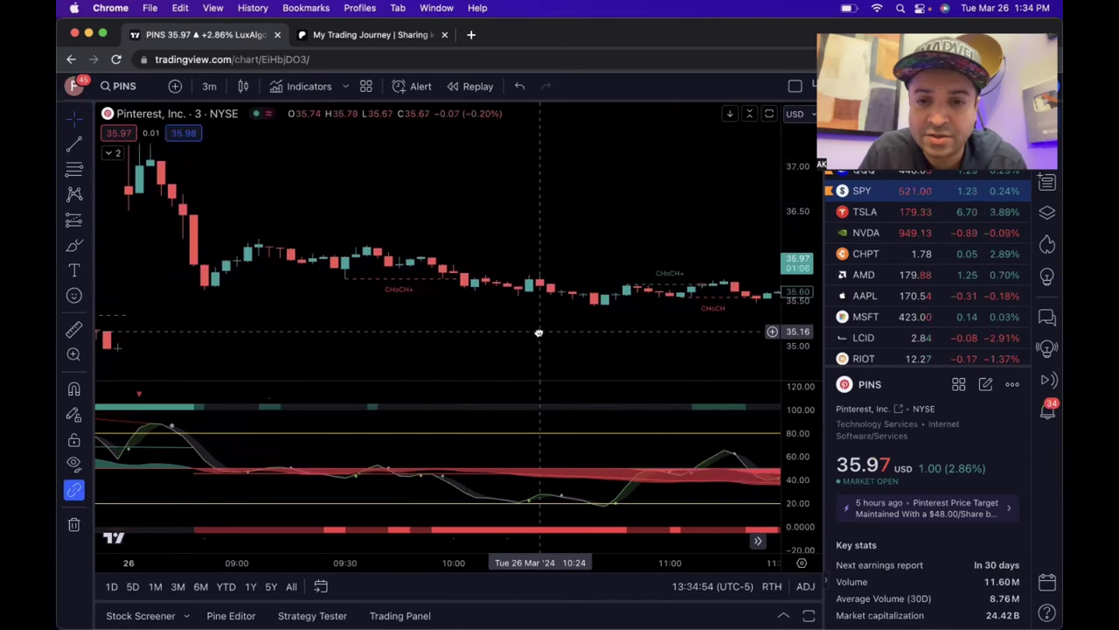
scroll(538, 333, "left", 6)
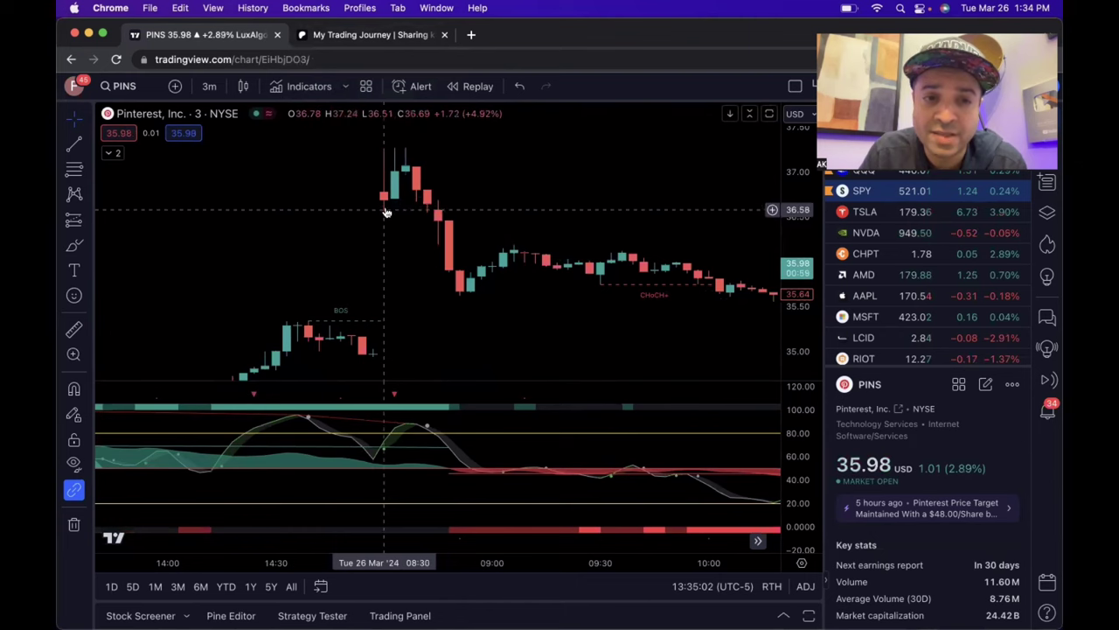
Return PINS to 5-minute candles framed on the 26th's spike and pullback.
left_click(213, 86)
left_click(212, 202)
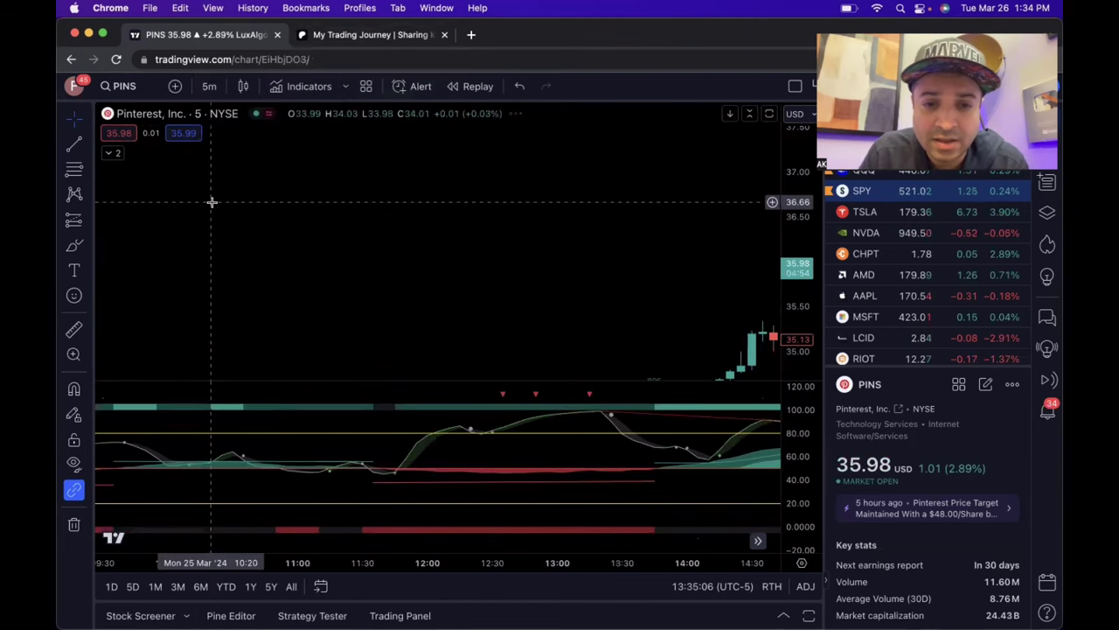
scroll(342, 262, "up", 5)
scroll(489, 280, "right", 3)
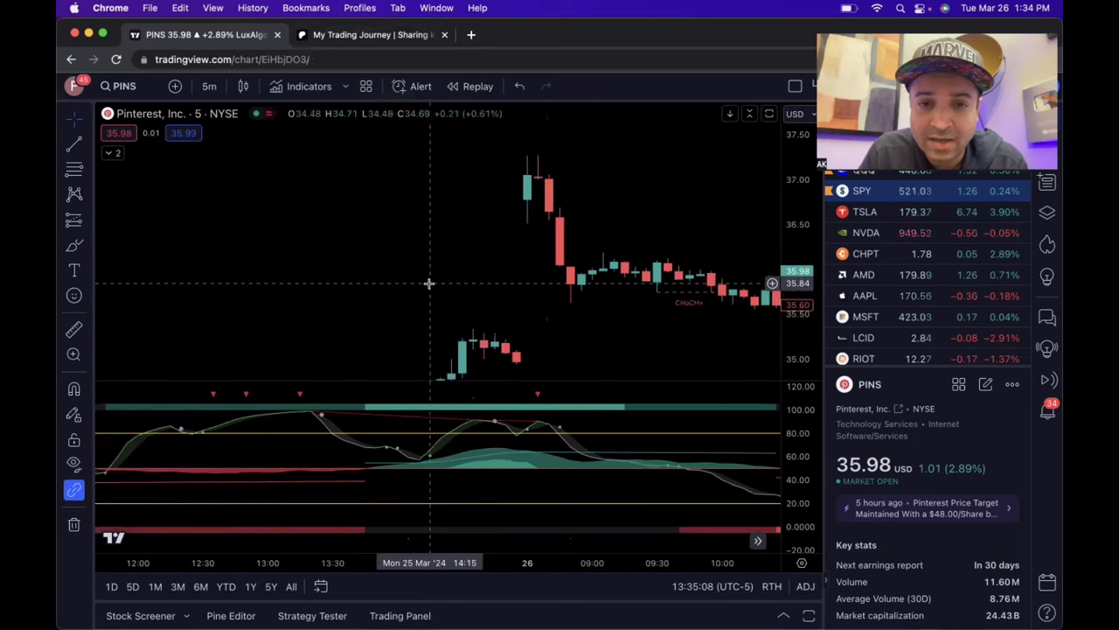
scroll(525, 294, "right", 3)
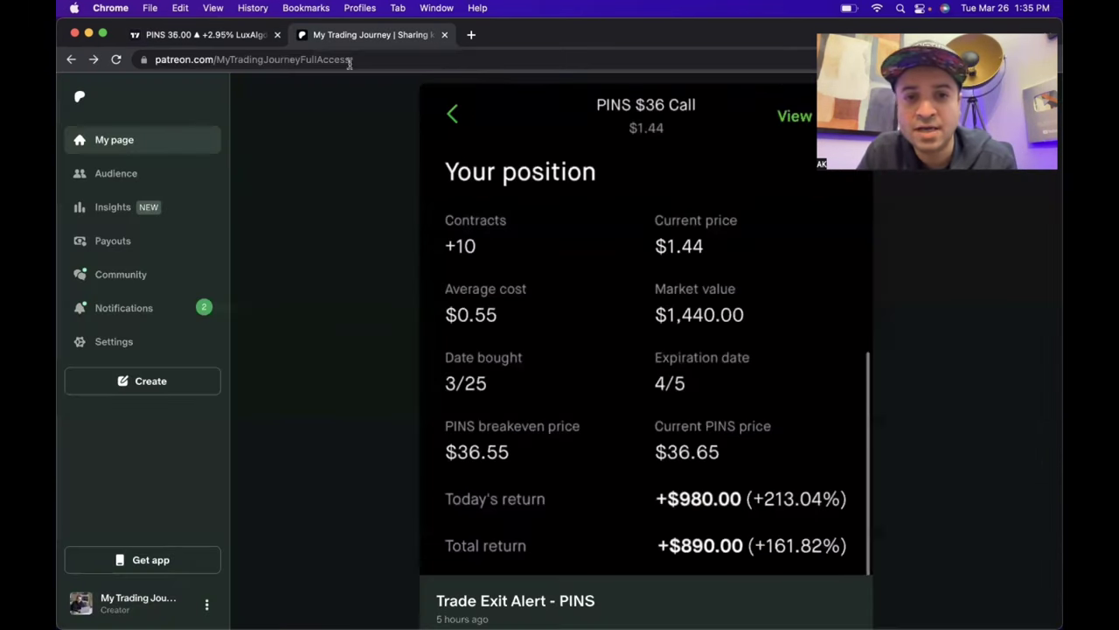
scroll(344, 329, "down", 6)
scroll(345, 330, "down", 5)
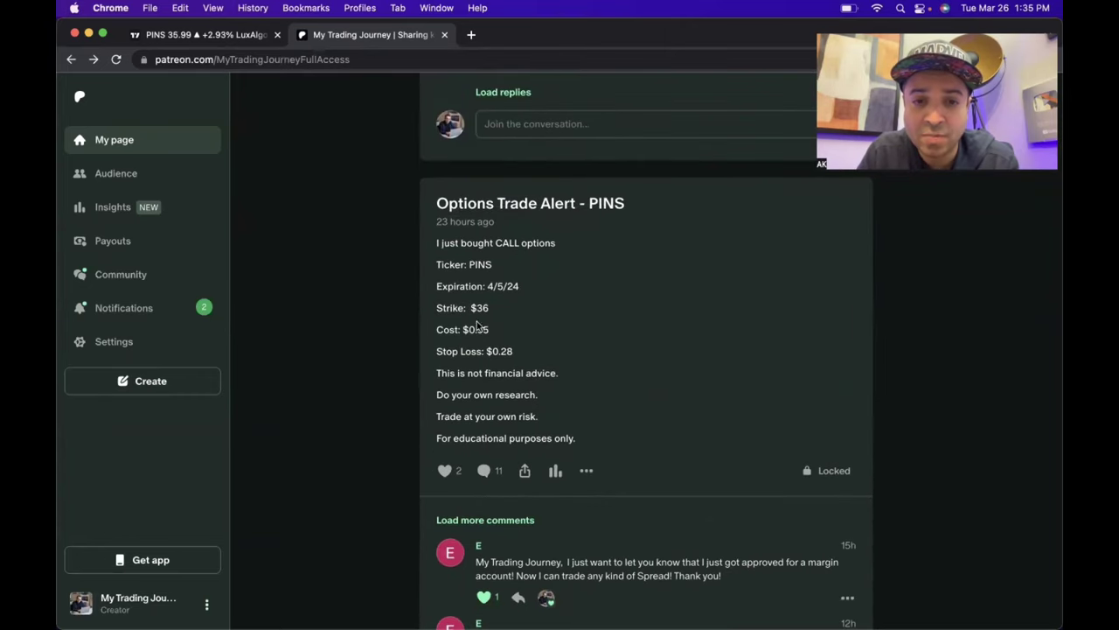
scroll(491, 346, "up", 10)
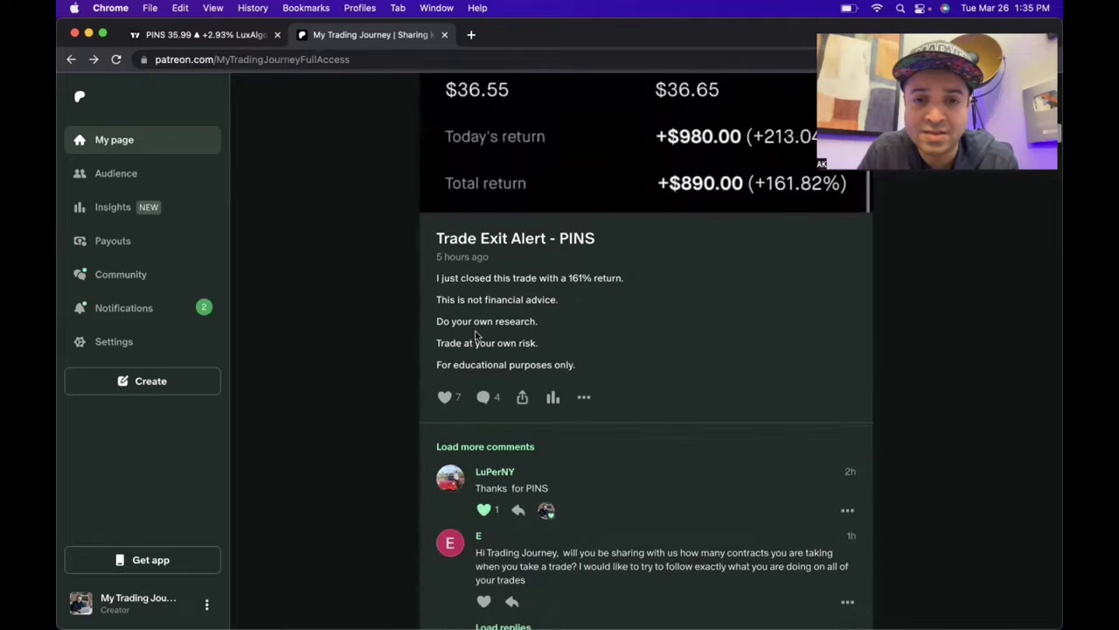
scroll(474, 329, "down", 1)
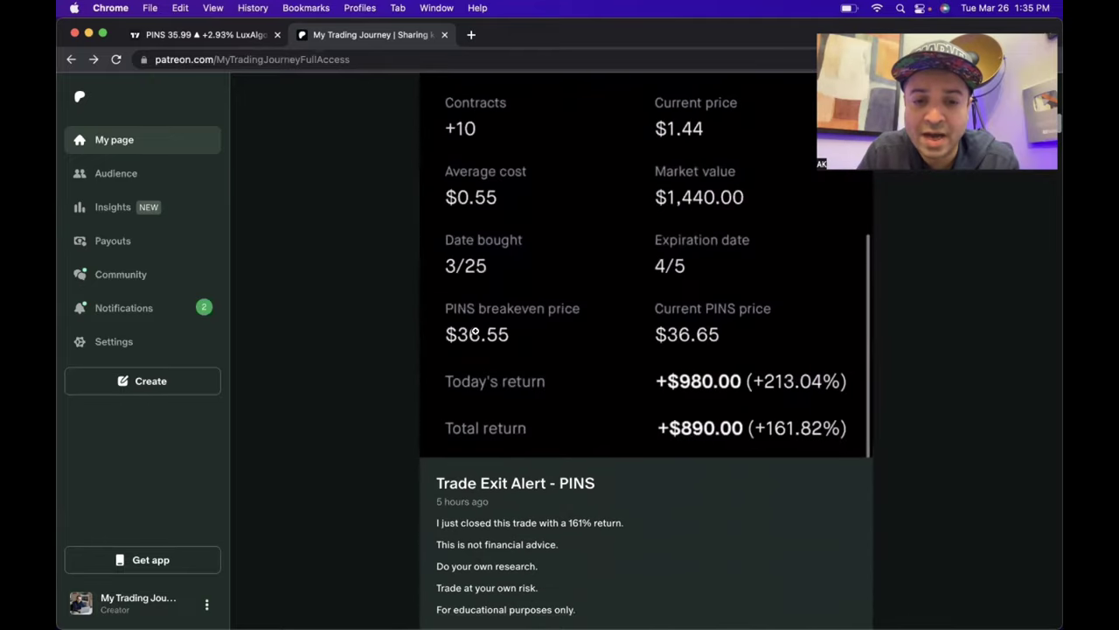
scroll(475, 332, "up", 1)
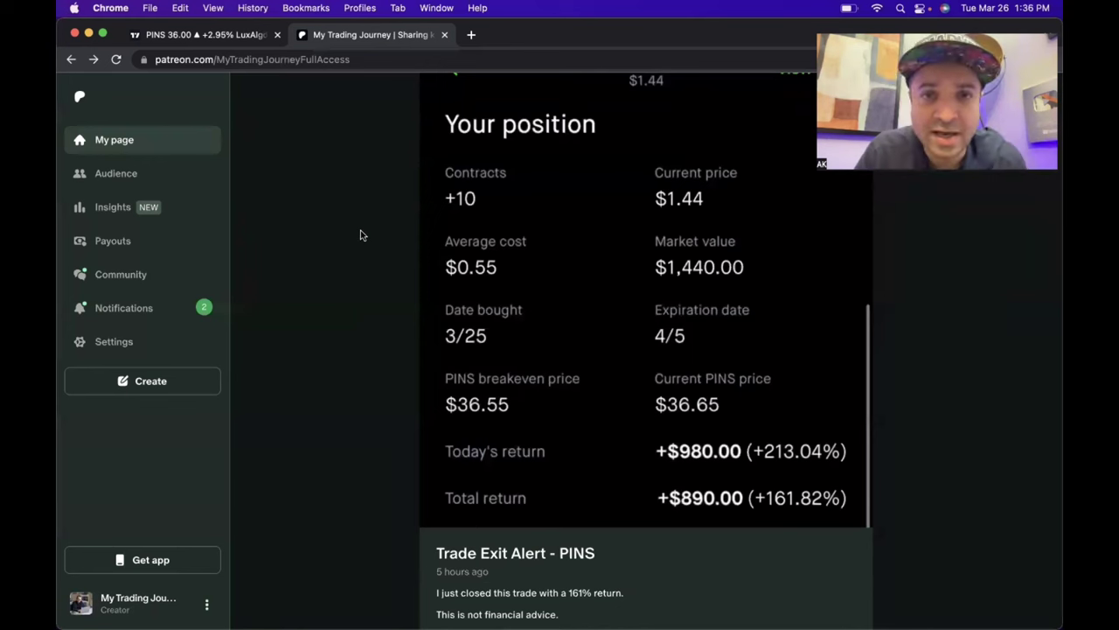
scroll(366, 227, "up", 1)
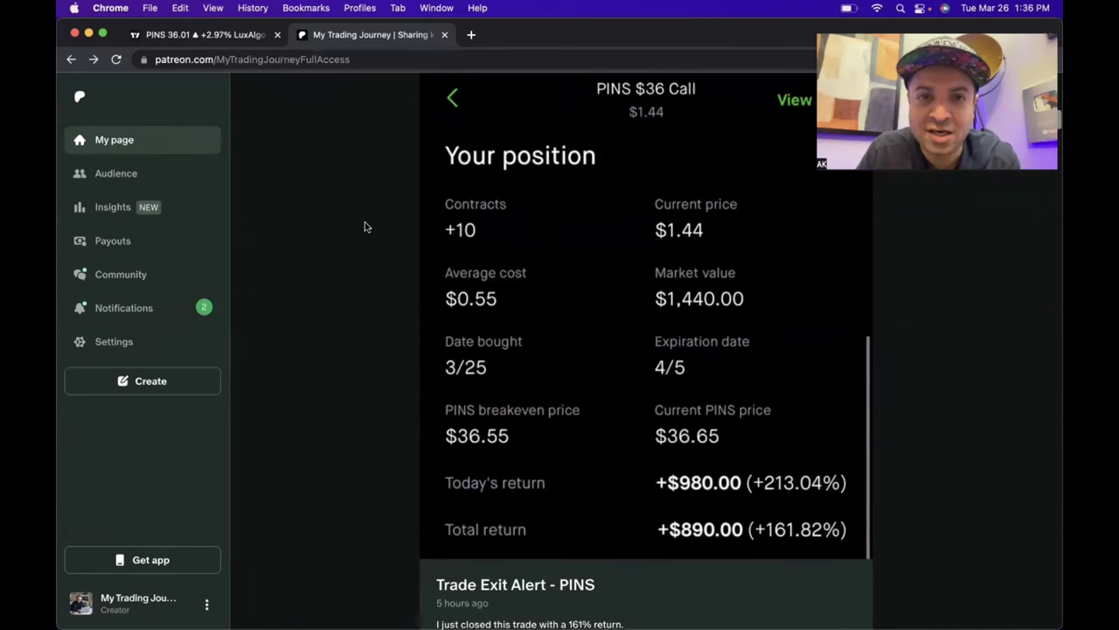
Bring back the 5-minute PINS chart and shift it slightly to show earlier bars.
left_click(220, 35)
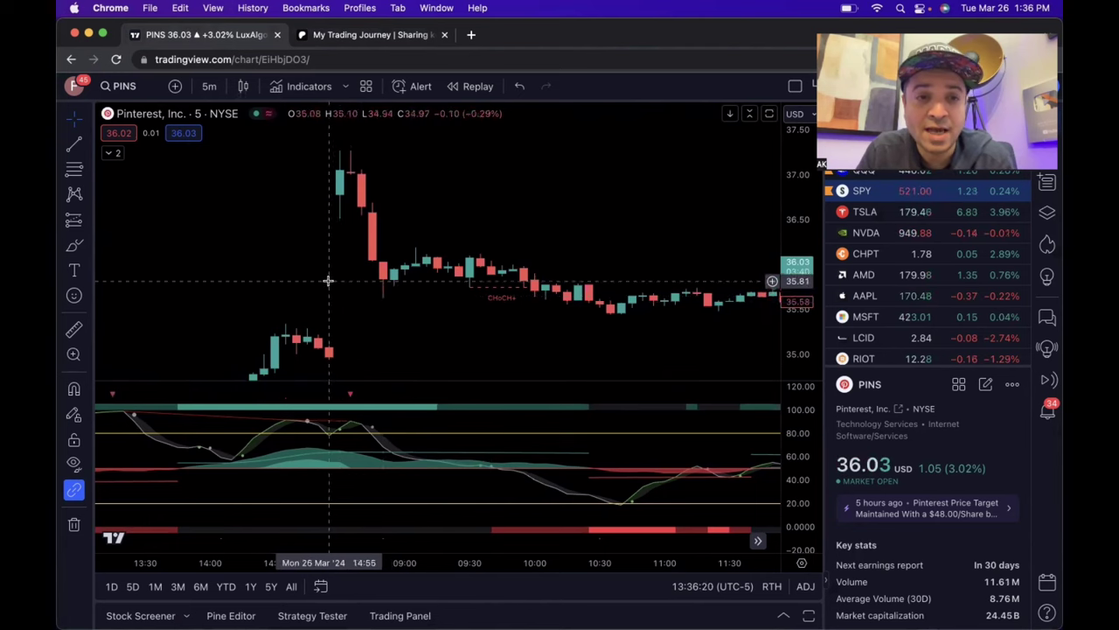
left_click_drag(336, 281, 355, 279)
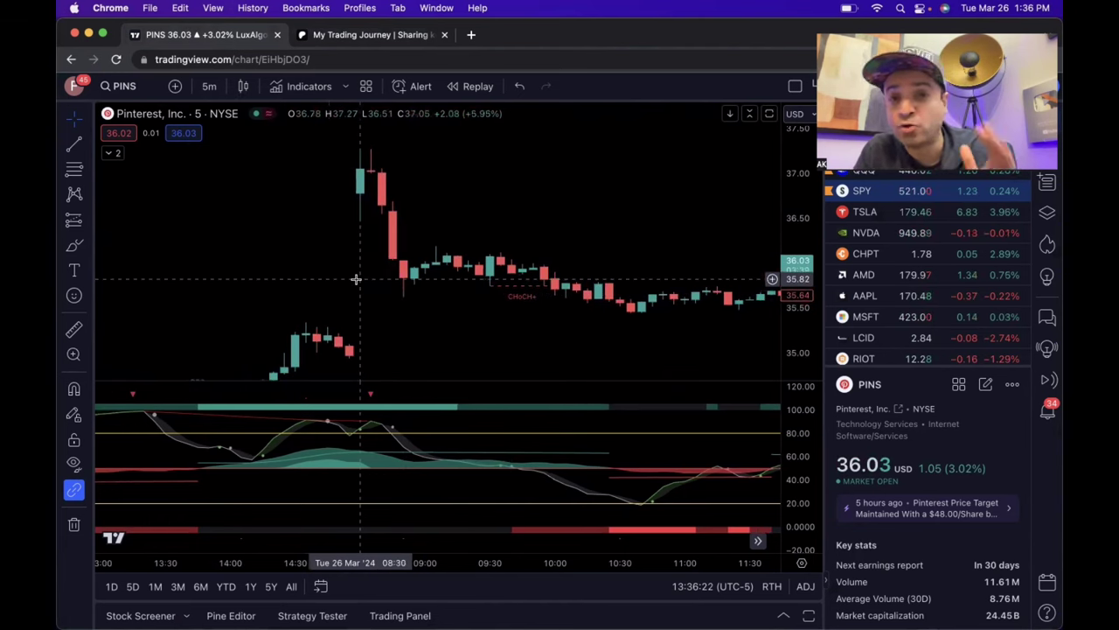